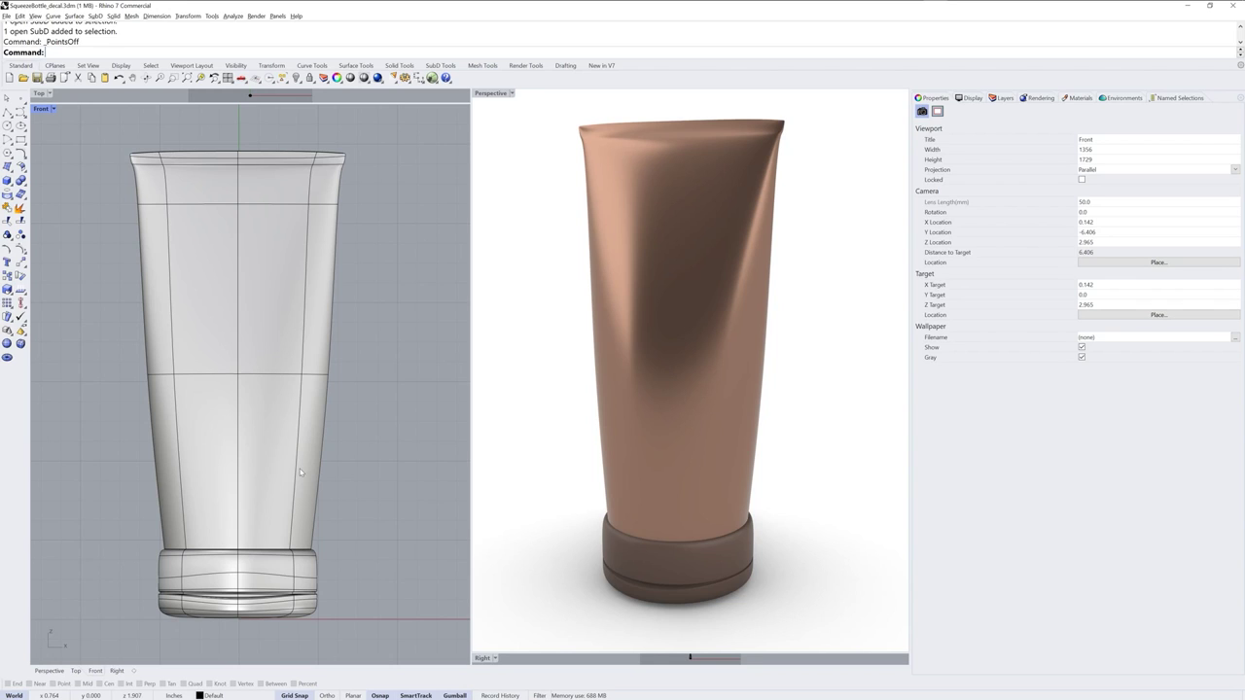
- Select the SubD squeeze tube and bring up its Decals properties page
click(750, 281)
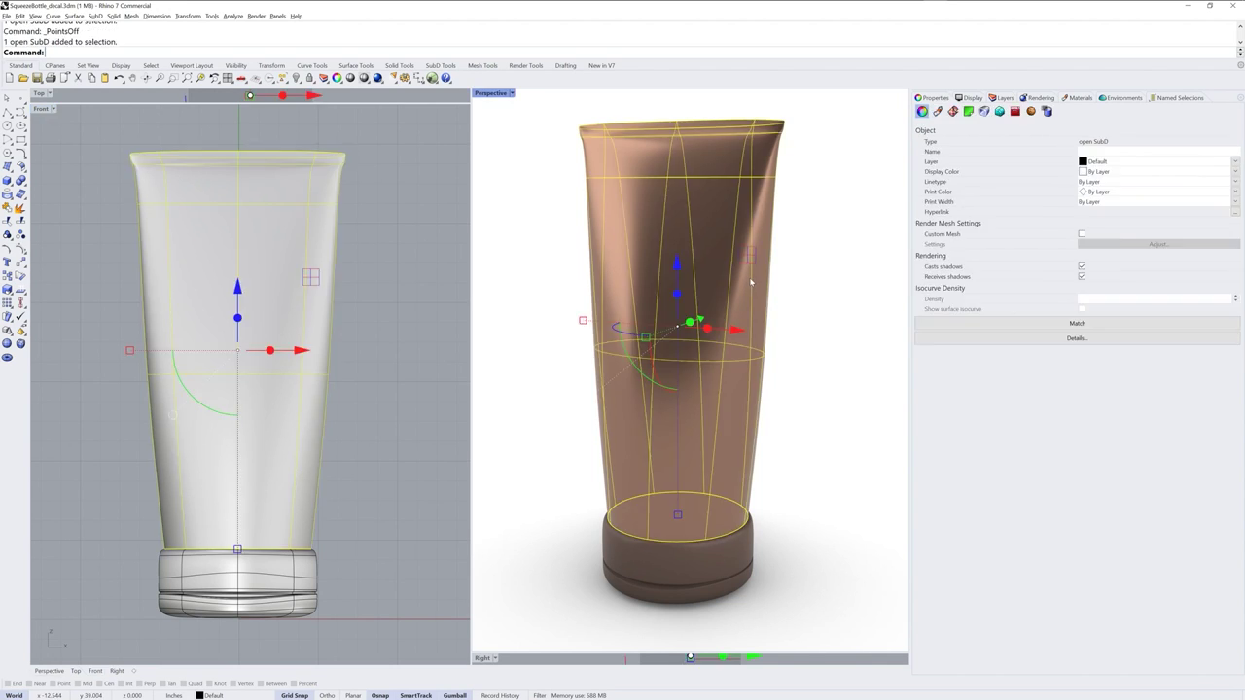
click(969, 112)
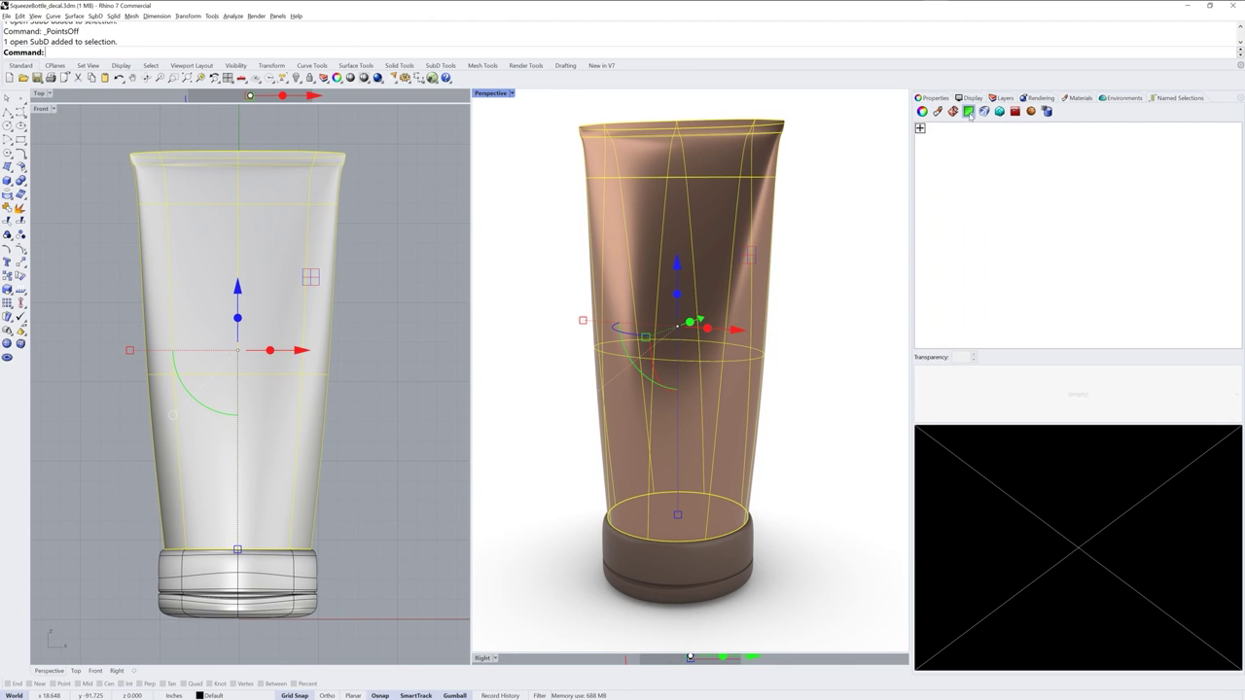
- Add a new decal to the tube using Rhino_funkytext_alpha.png from the Textures folder
click(922, 129)
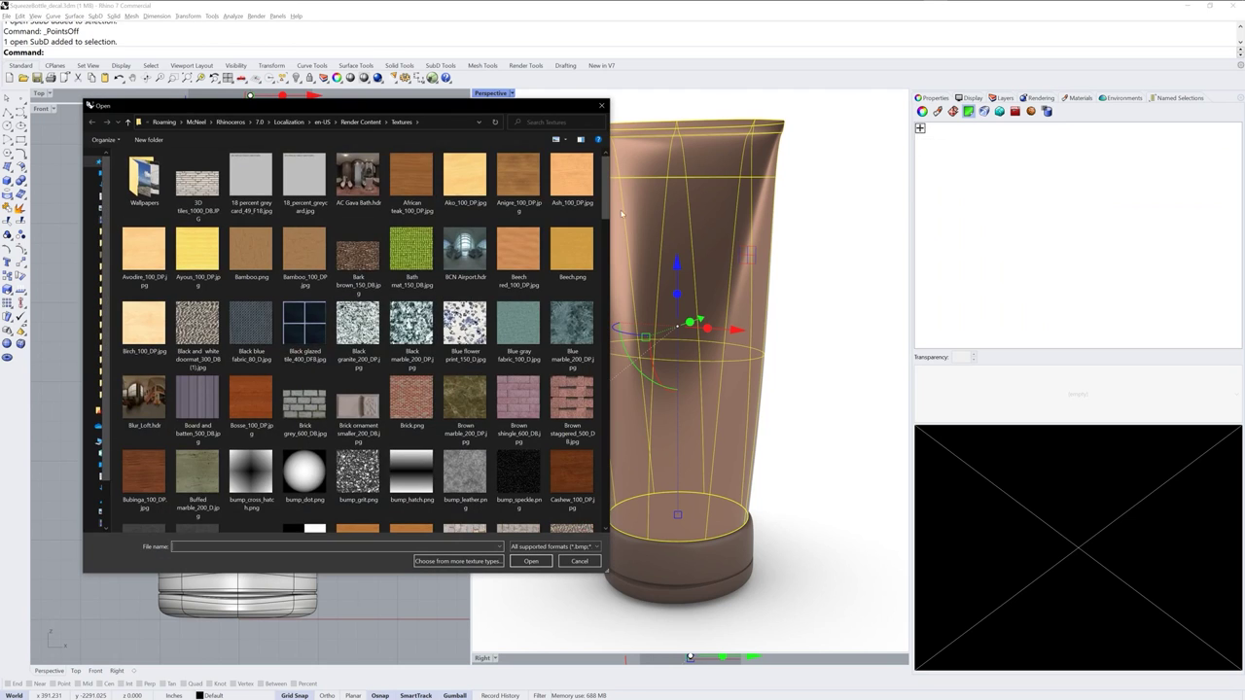
drag(607, 206, 588, 420)
click(465, 365)
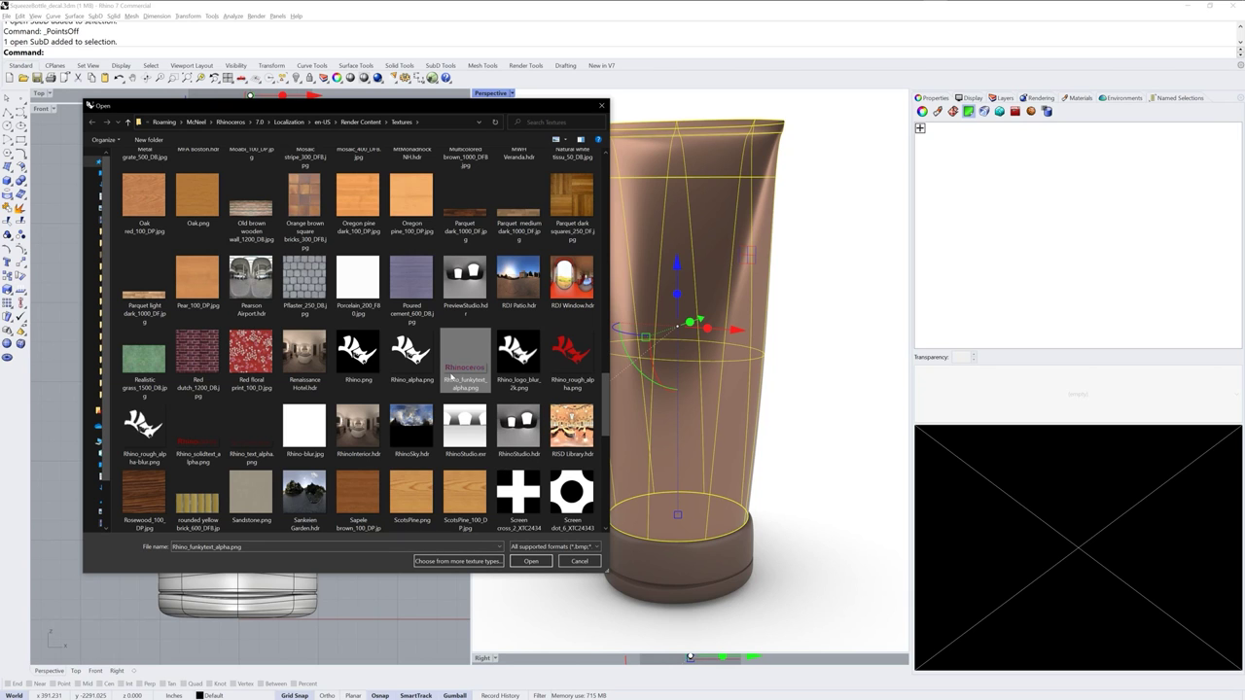
click(532, 563)
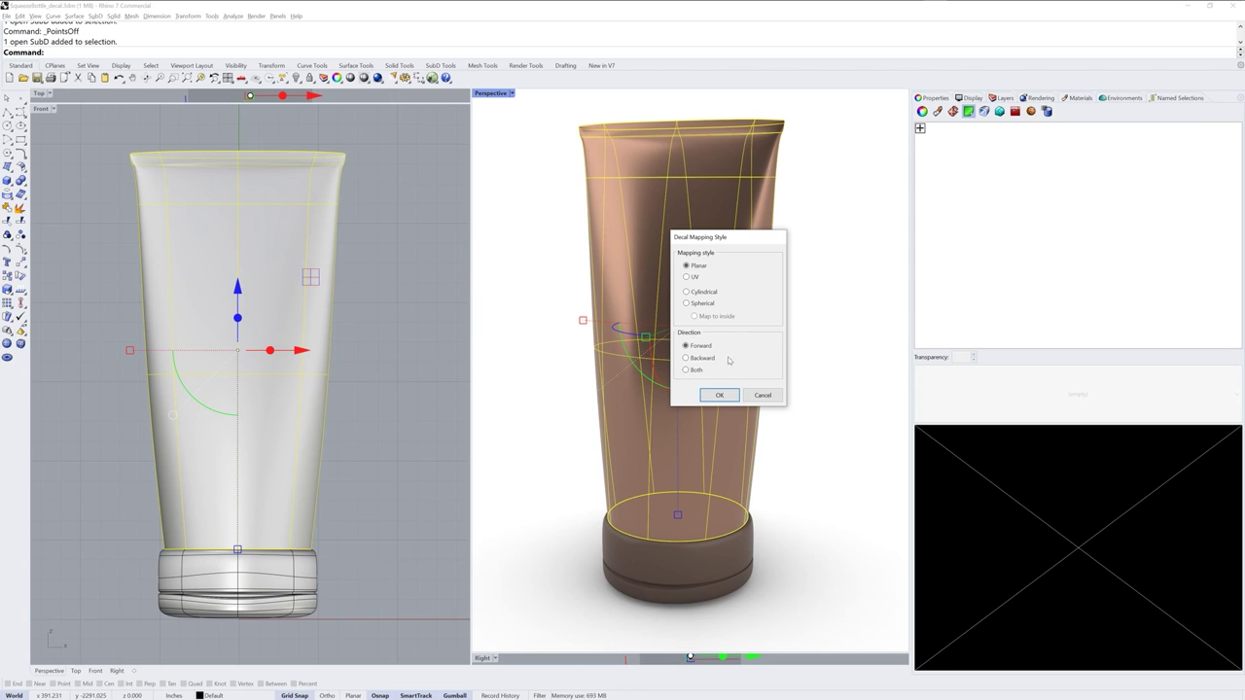
- Map the text decal Planar/Forward, centred on the tube's middle vertex in Front view
click(720, 395)
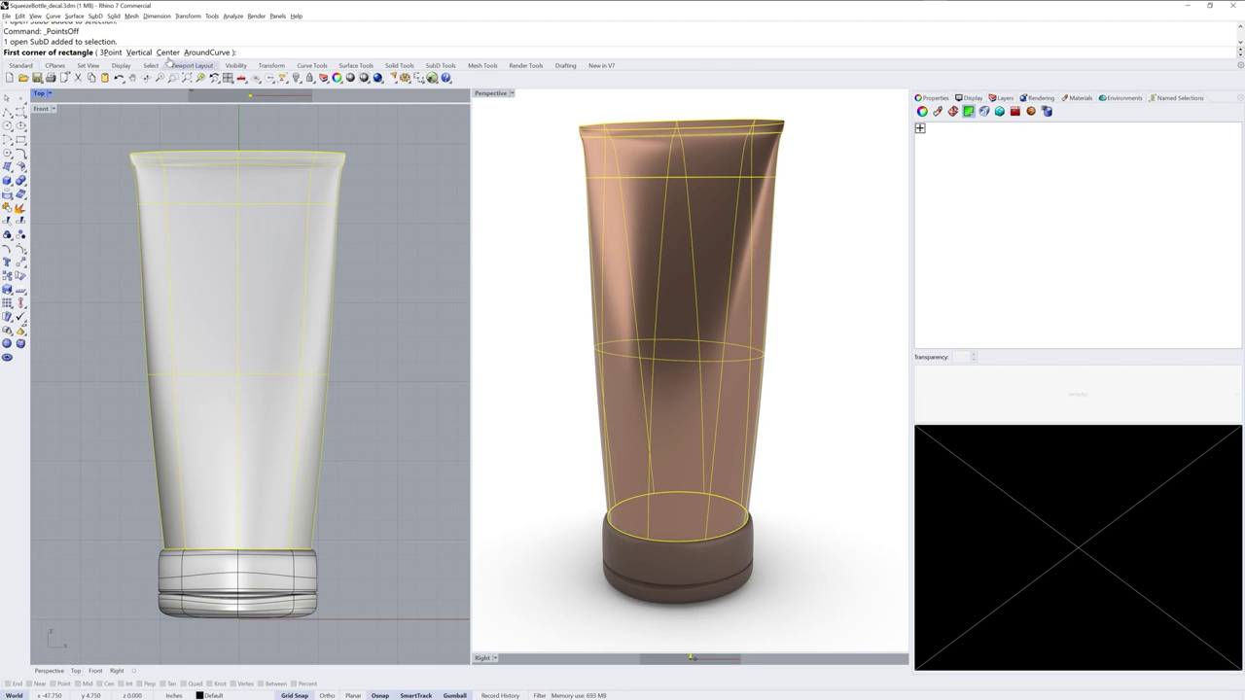
click(168, 52)
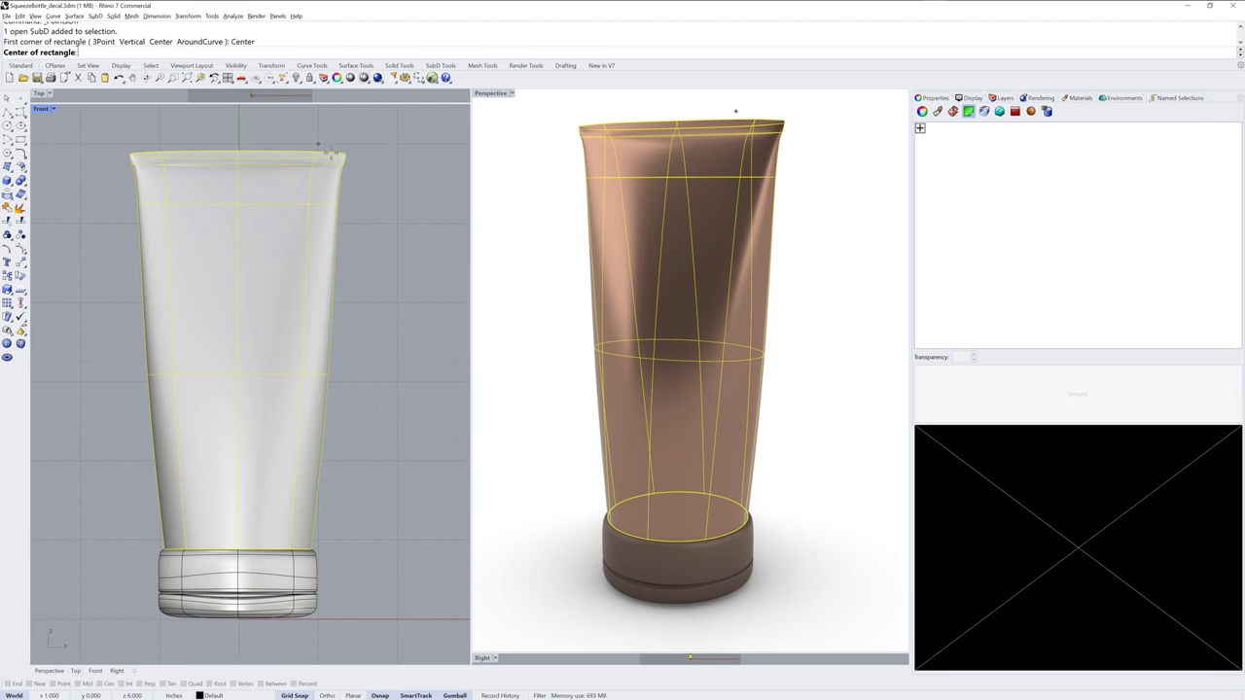
click(237, 373)
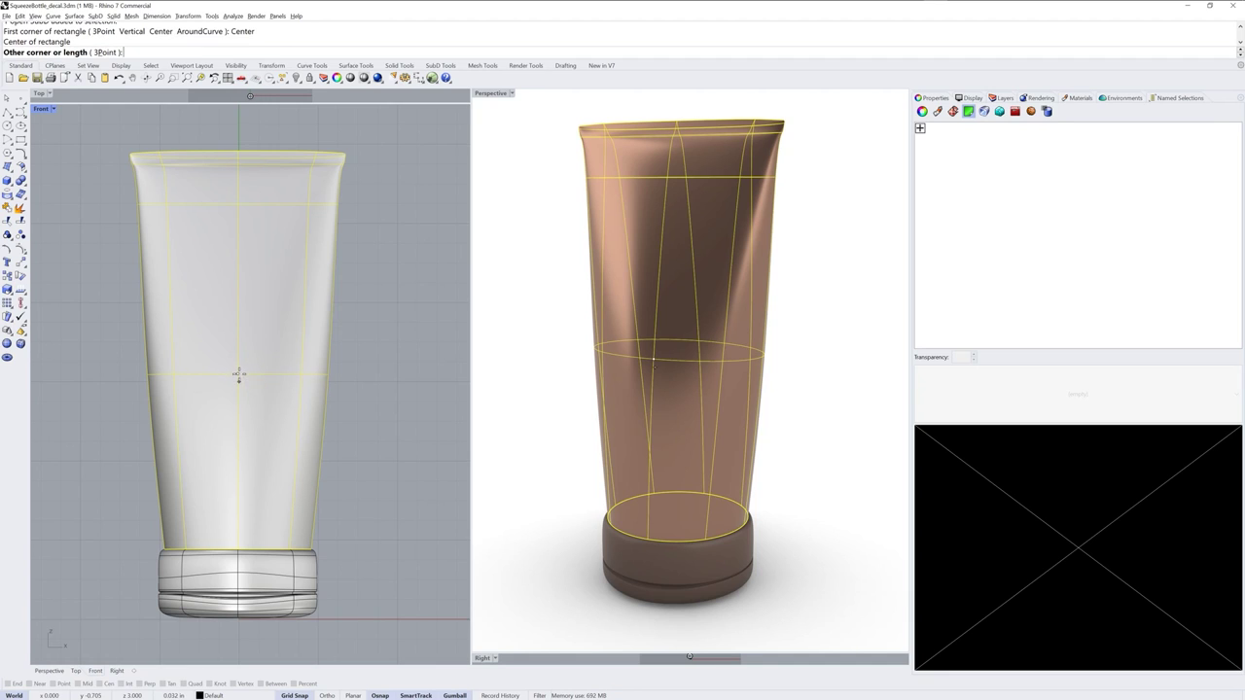
click(316, 417)
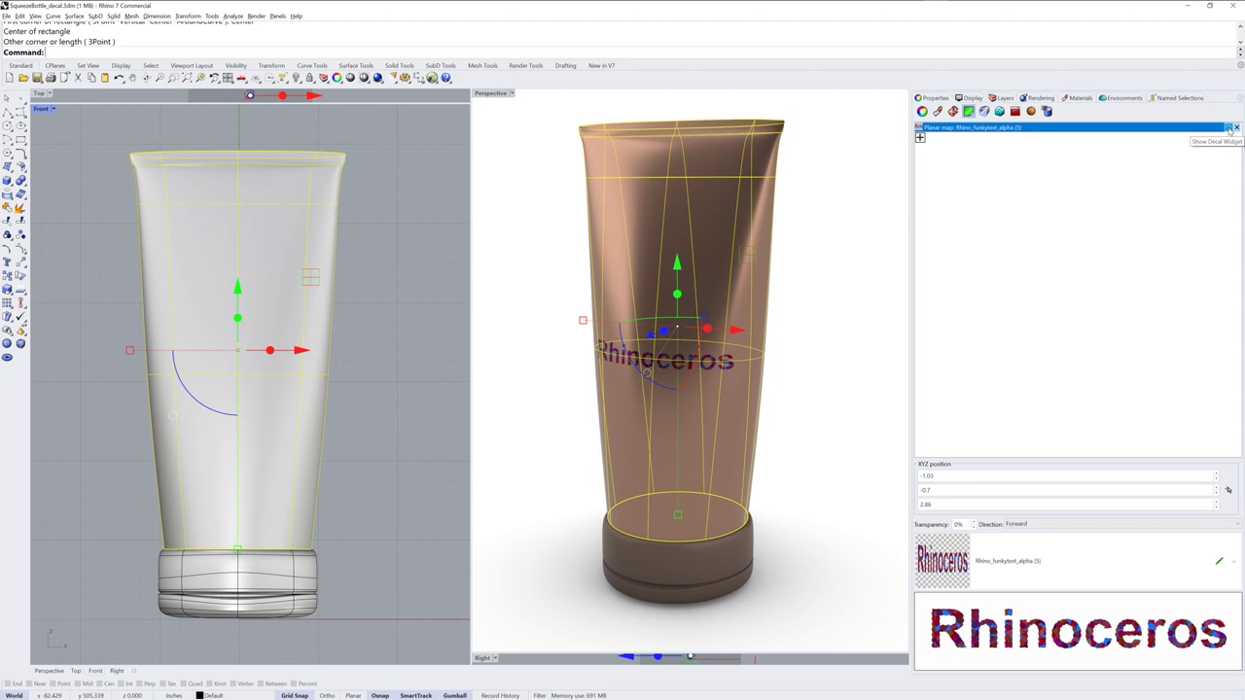
- Lower the Rhinoceros text decal to position -1.03, -0.7, 2.61, then reselect the tube
click(1229, 127)
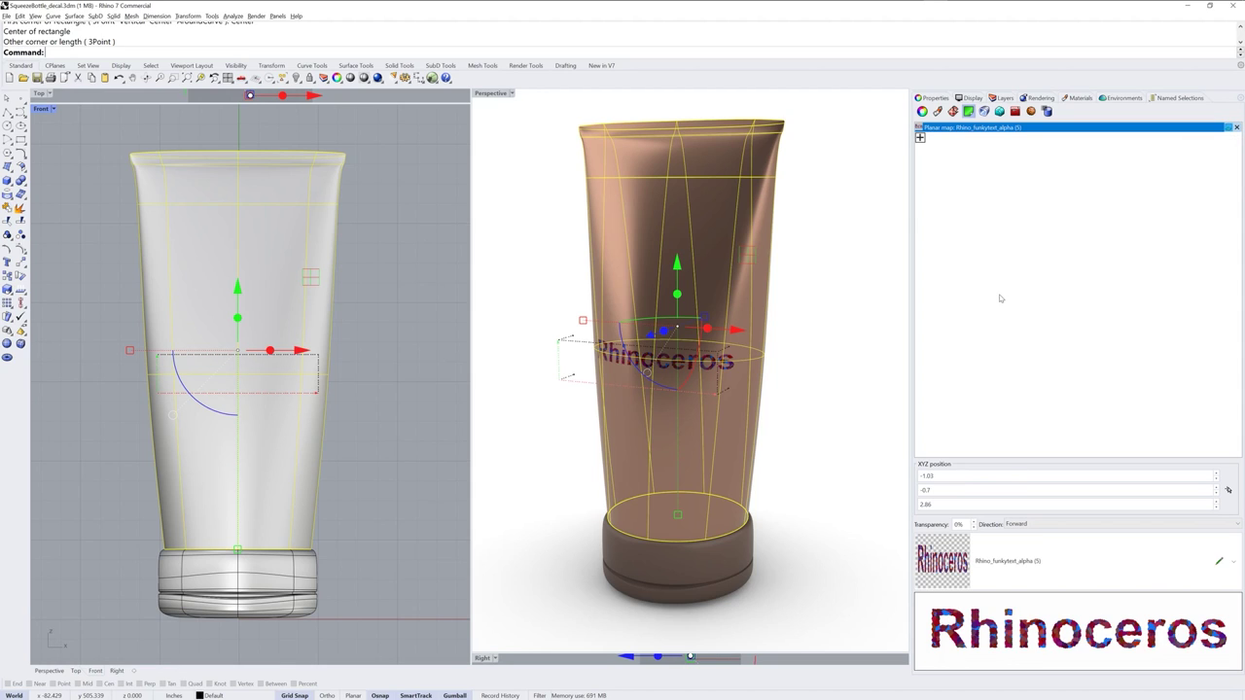
click(572, 345)
drag(645, 302, 642, 336)
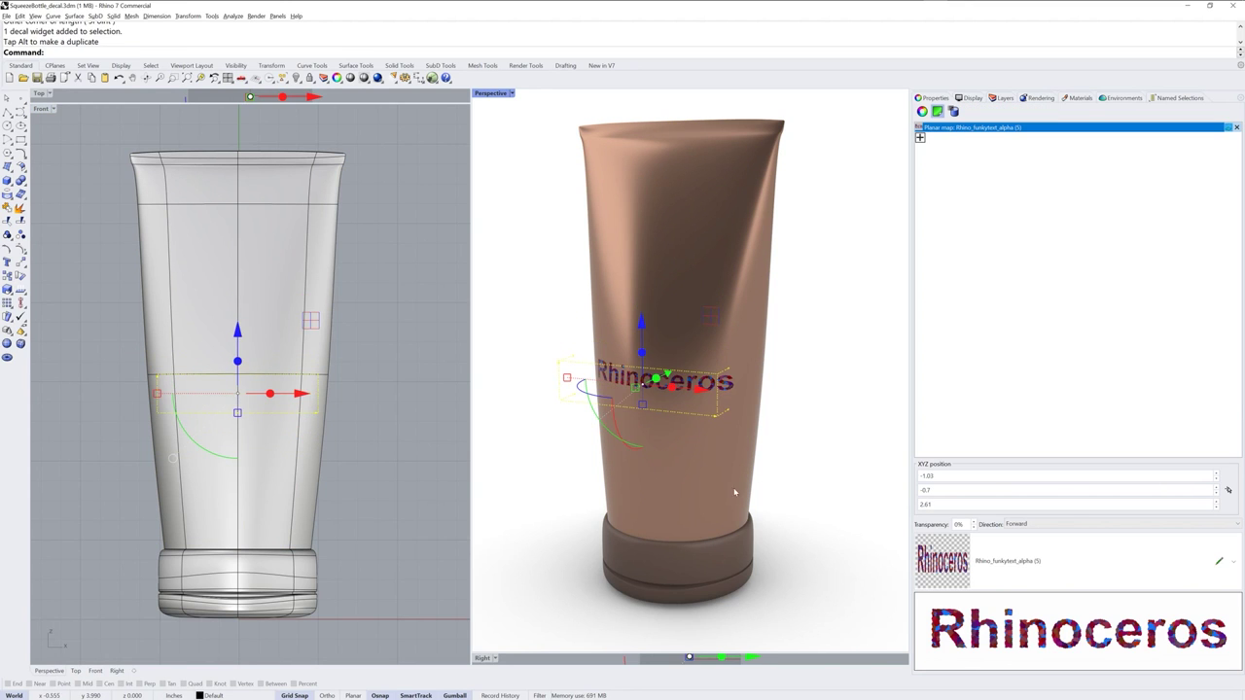
click(1236, 127)
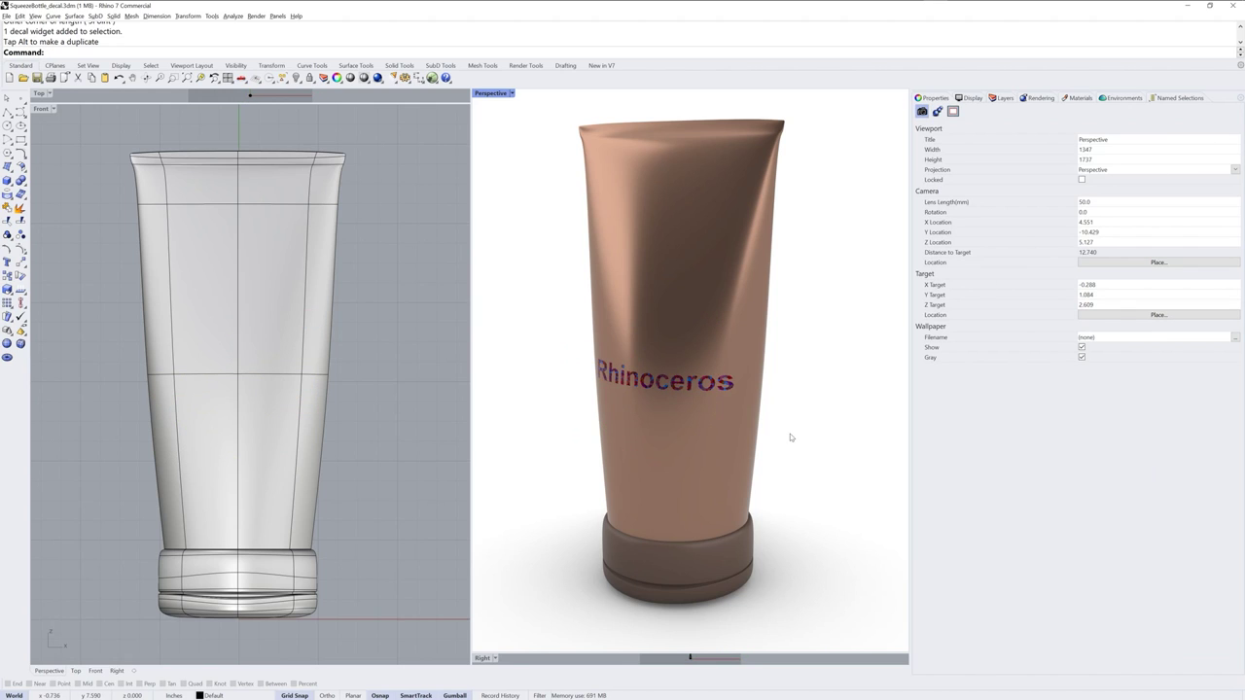
click(752, 311)
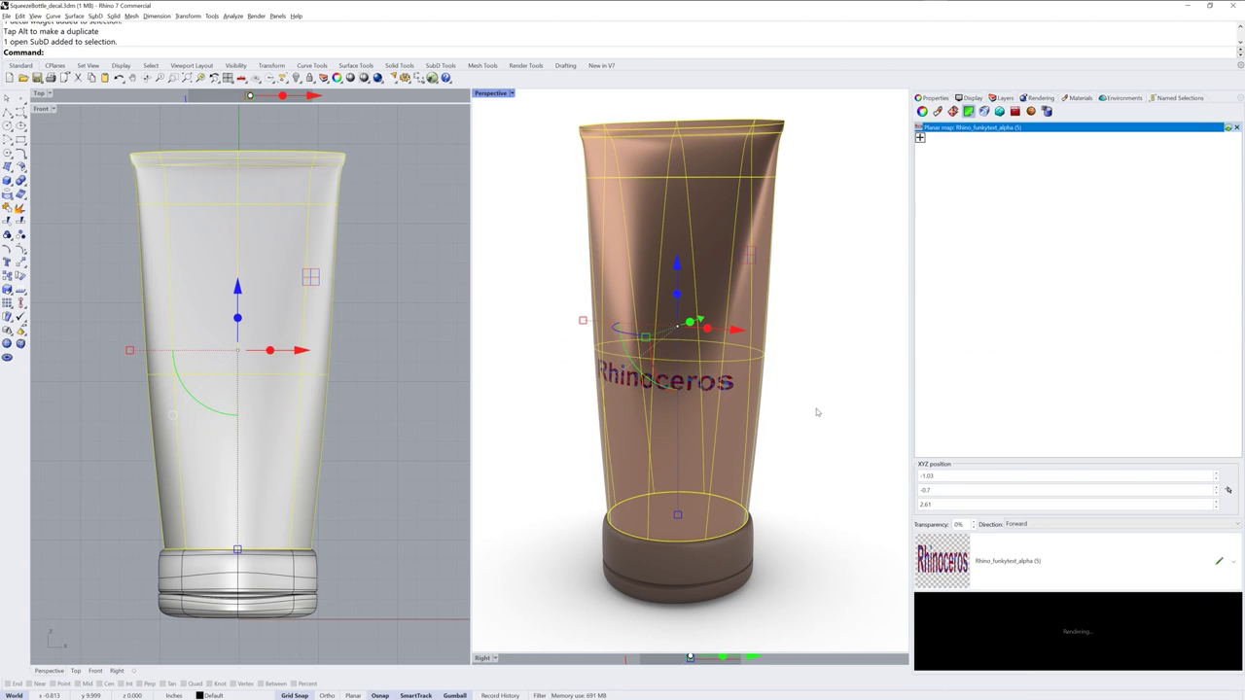
- Add Rhino_rough_alpha-blur.png as a second decal with Planar, Forward mapping
click(920, 139)
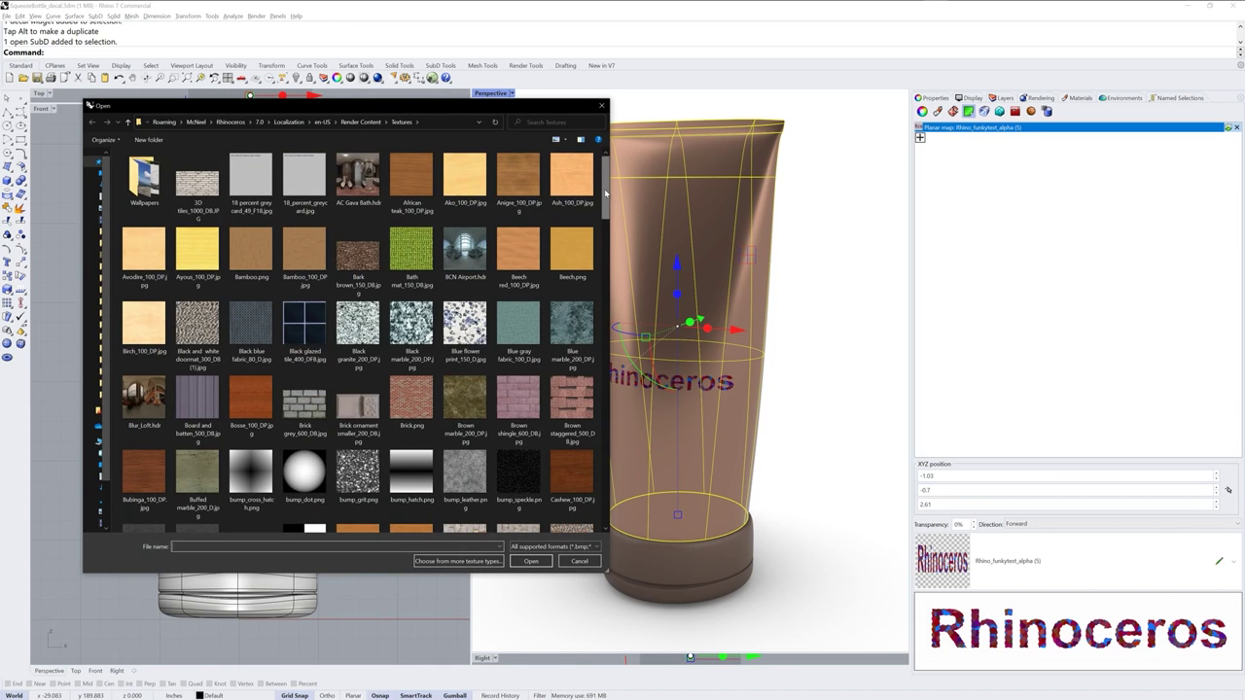
scroll(606, 195, down, 10)
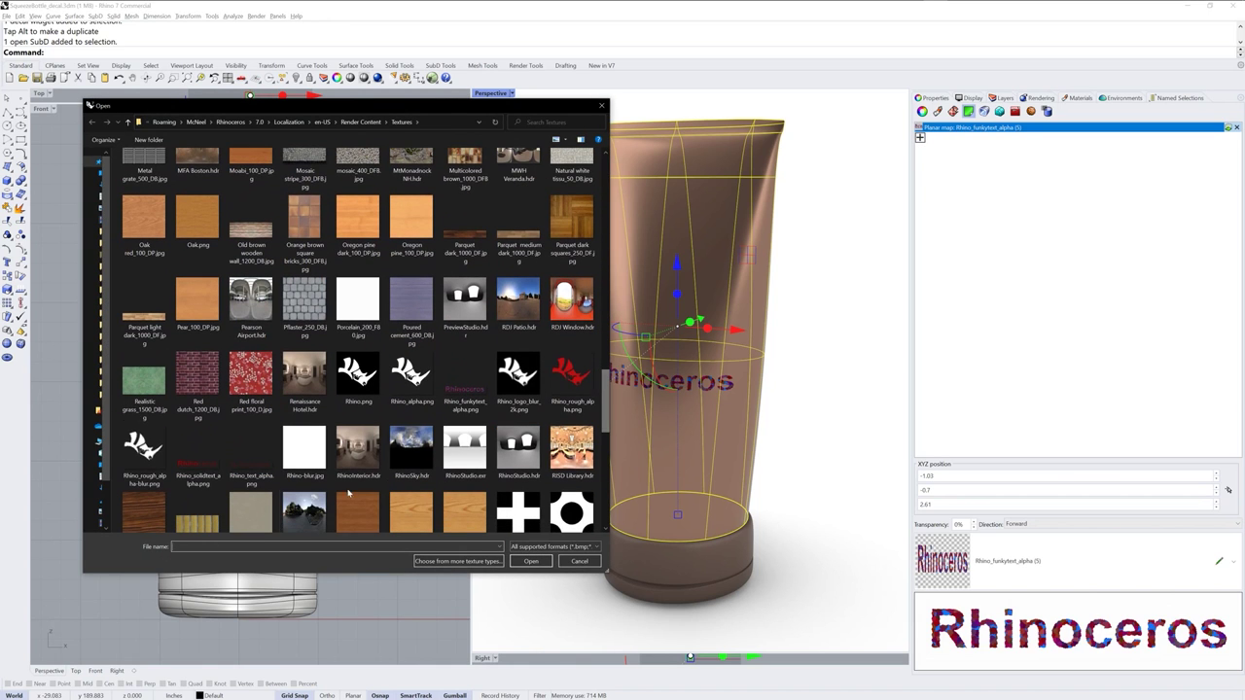
click(148, 457)
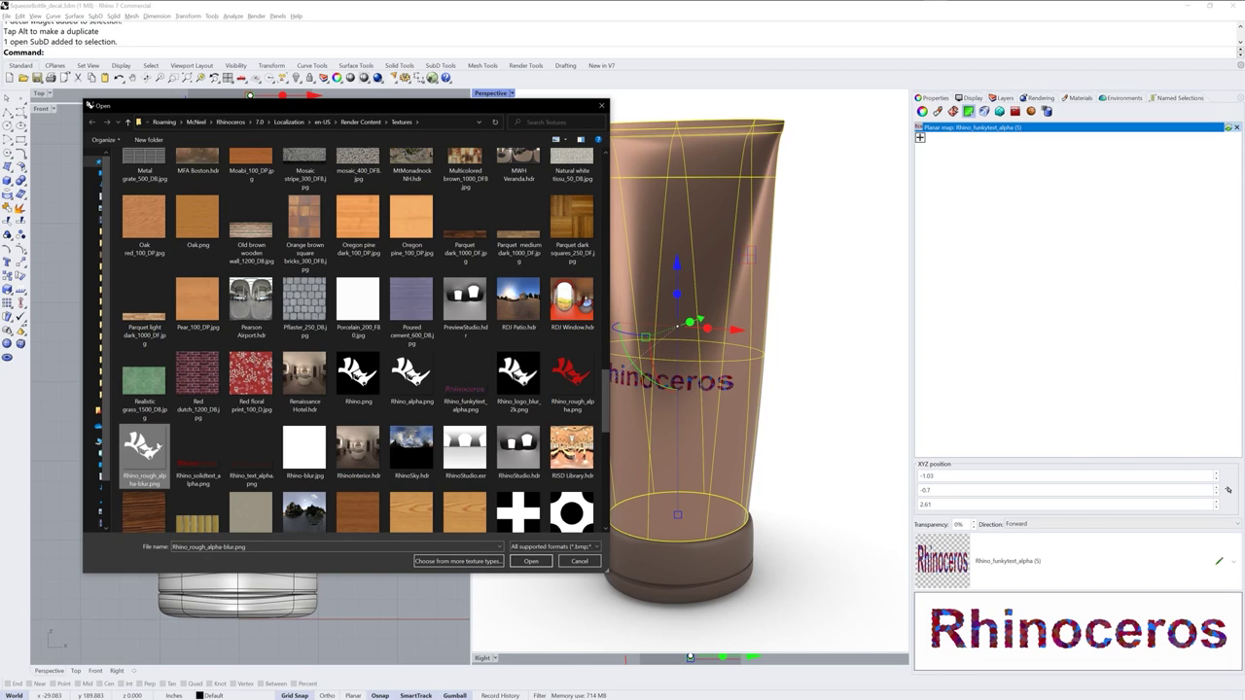
click(532, 563)
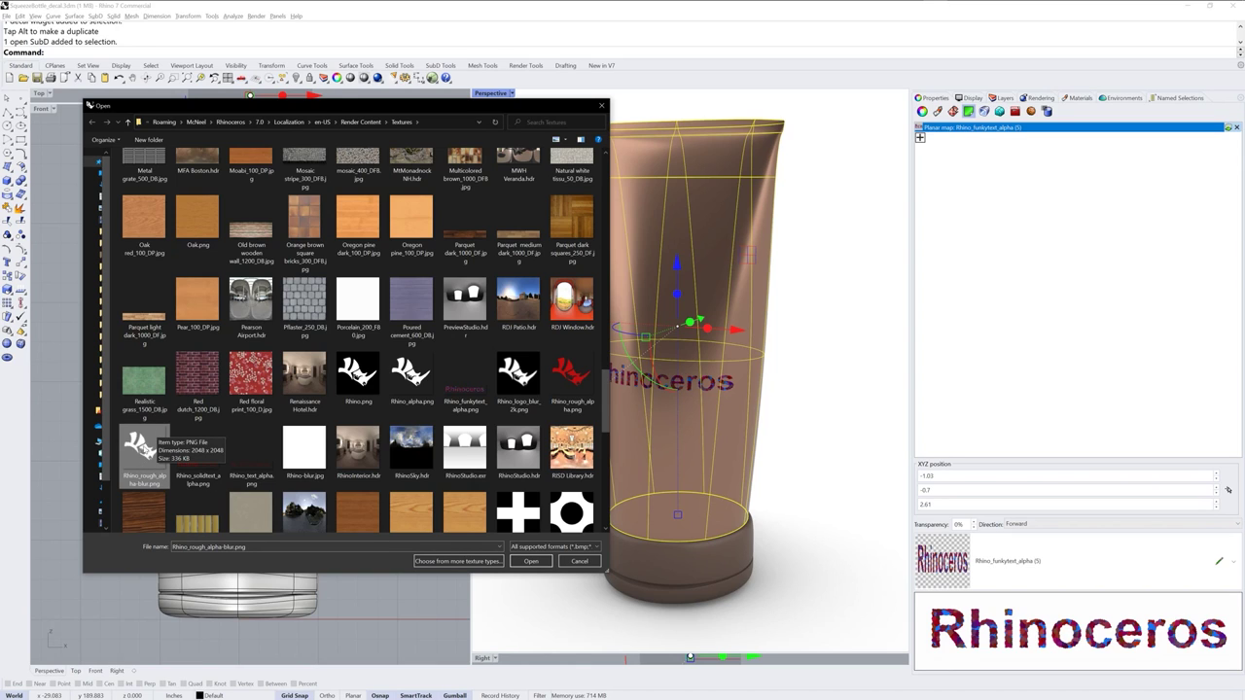
click(532, 562)
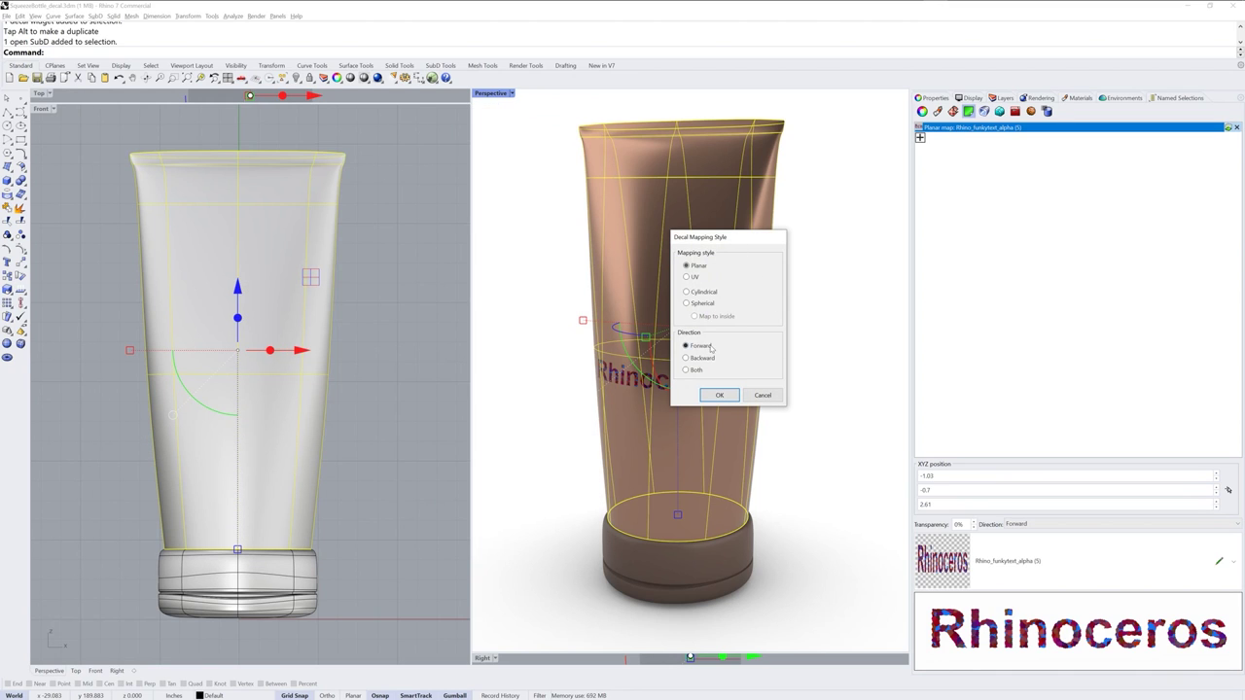
click(720, 395)
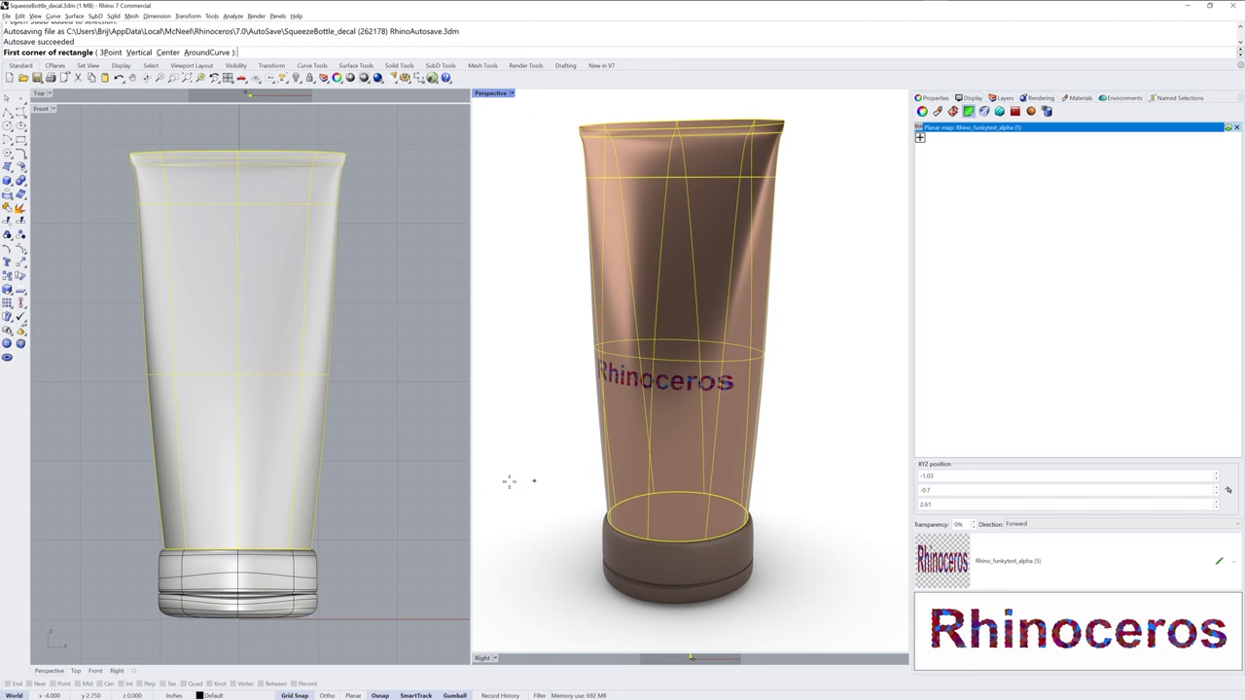
- Place the rhino-head decal centred on the Front-view middle vertex, at -1.28, -0.7, 1.84
click(168, 52)
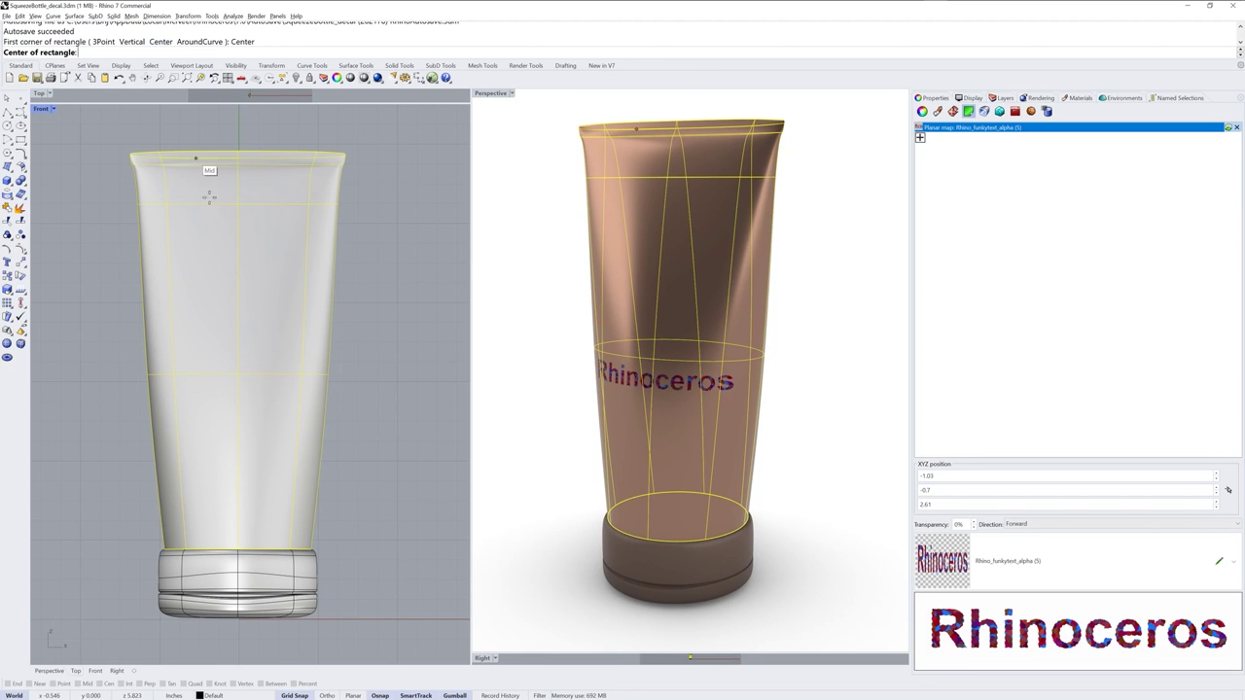
click(237, 374)
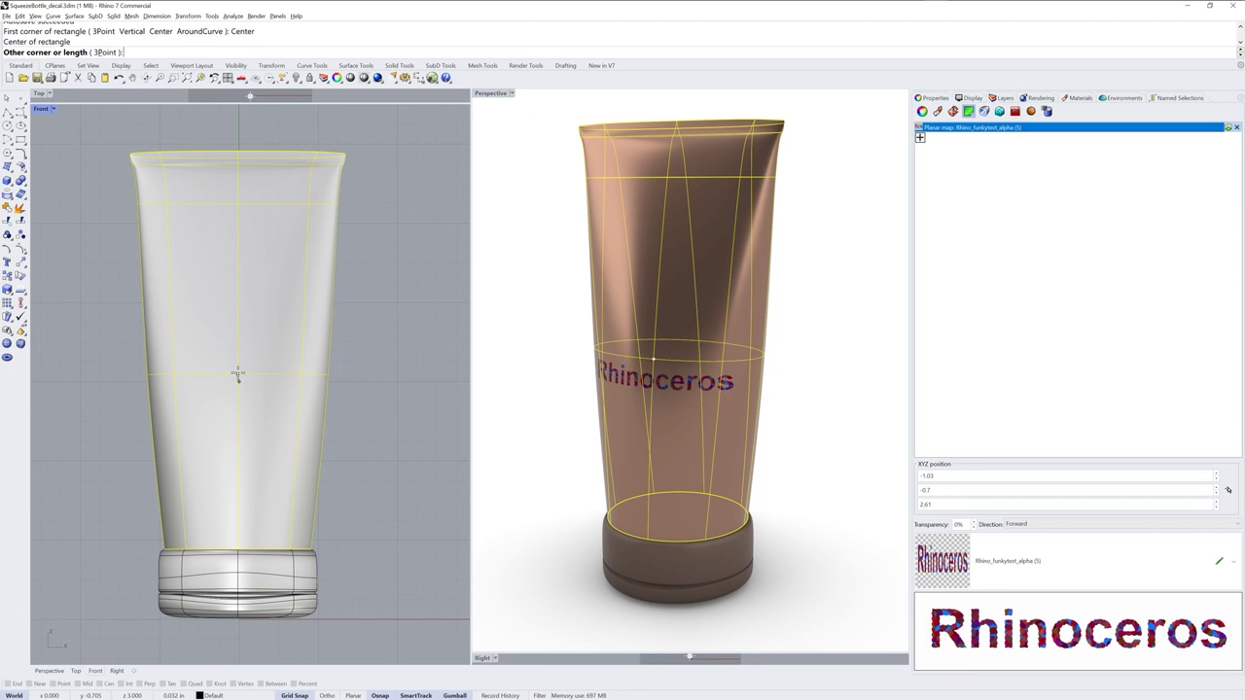
click(334, 401)
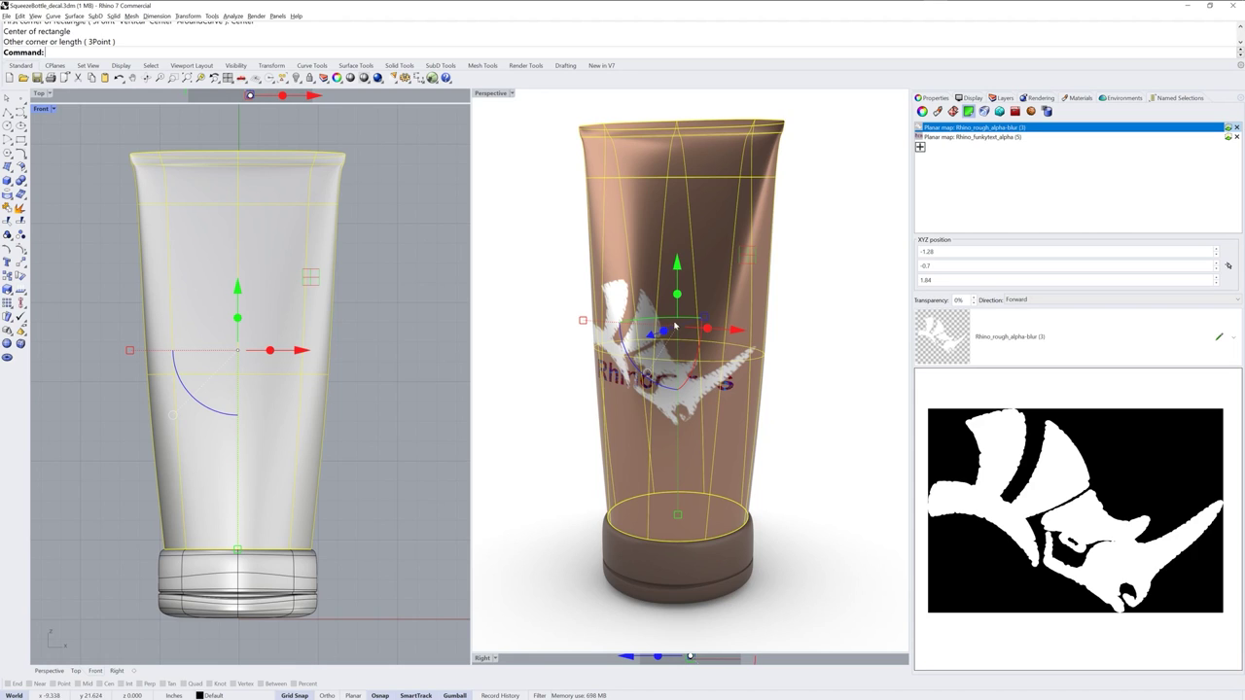
- Stack the Rhinoceros text decal above the rhino-head decal in the decal list
click(977, 137)
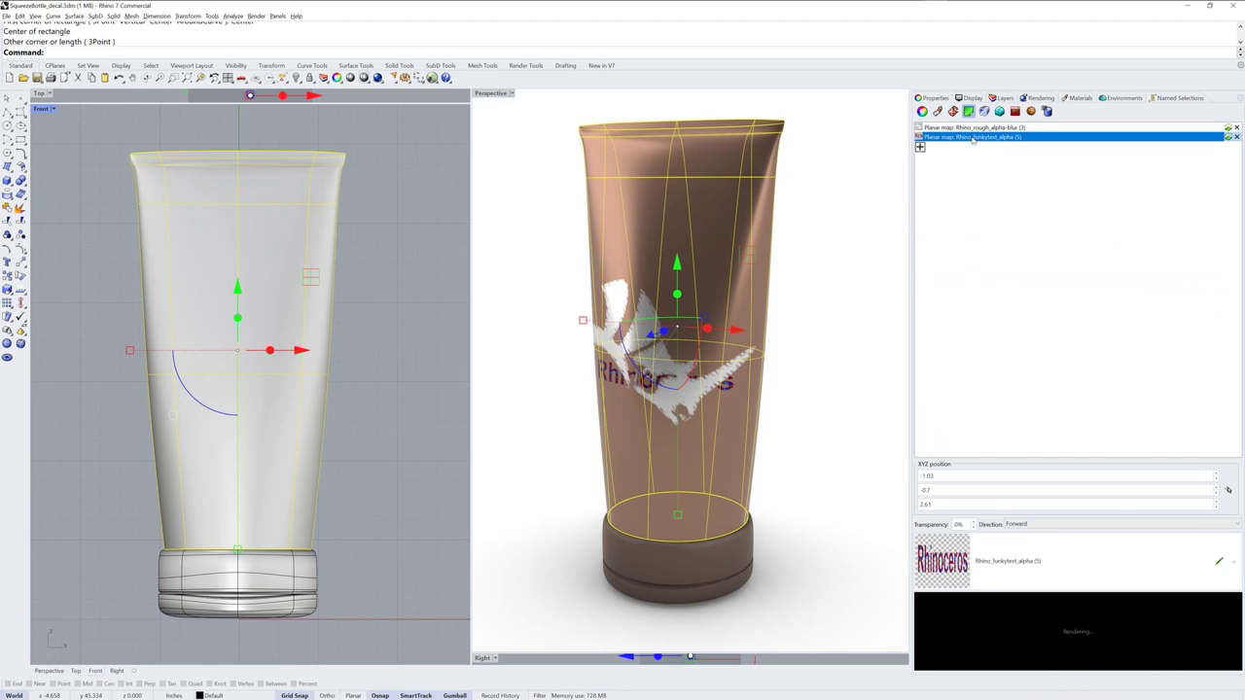
drag(971, 130, 972, 127)
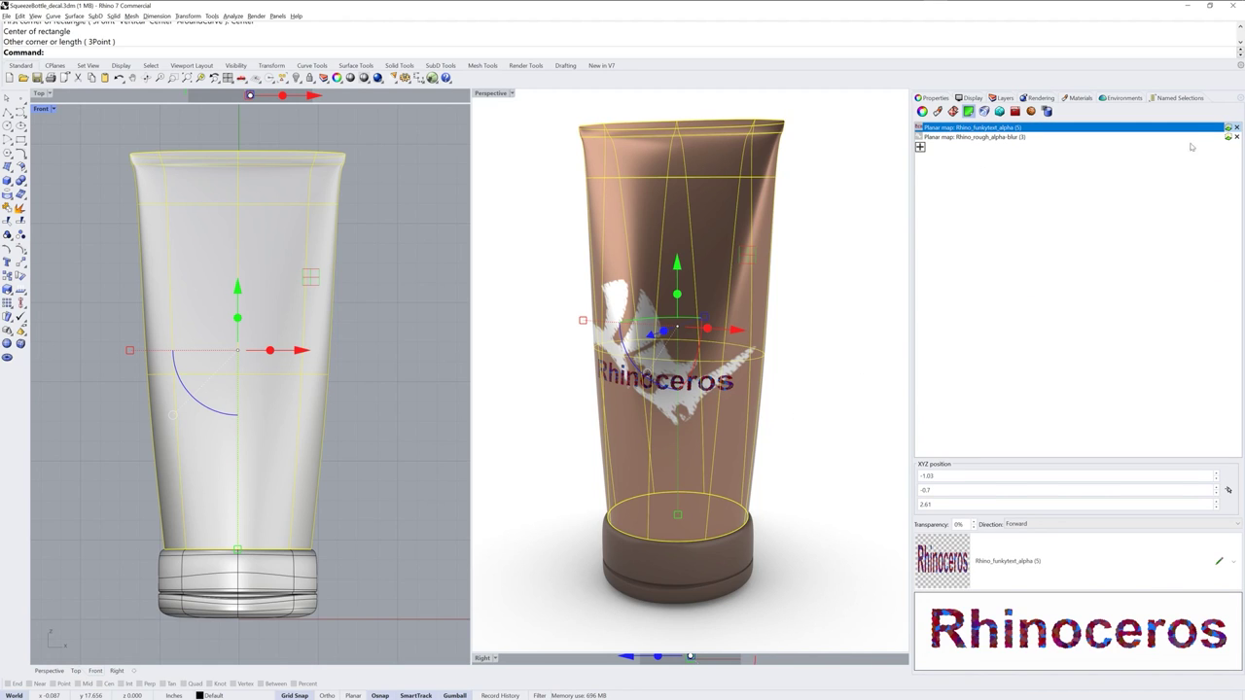
click(1227, 137)
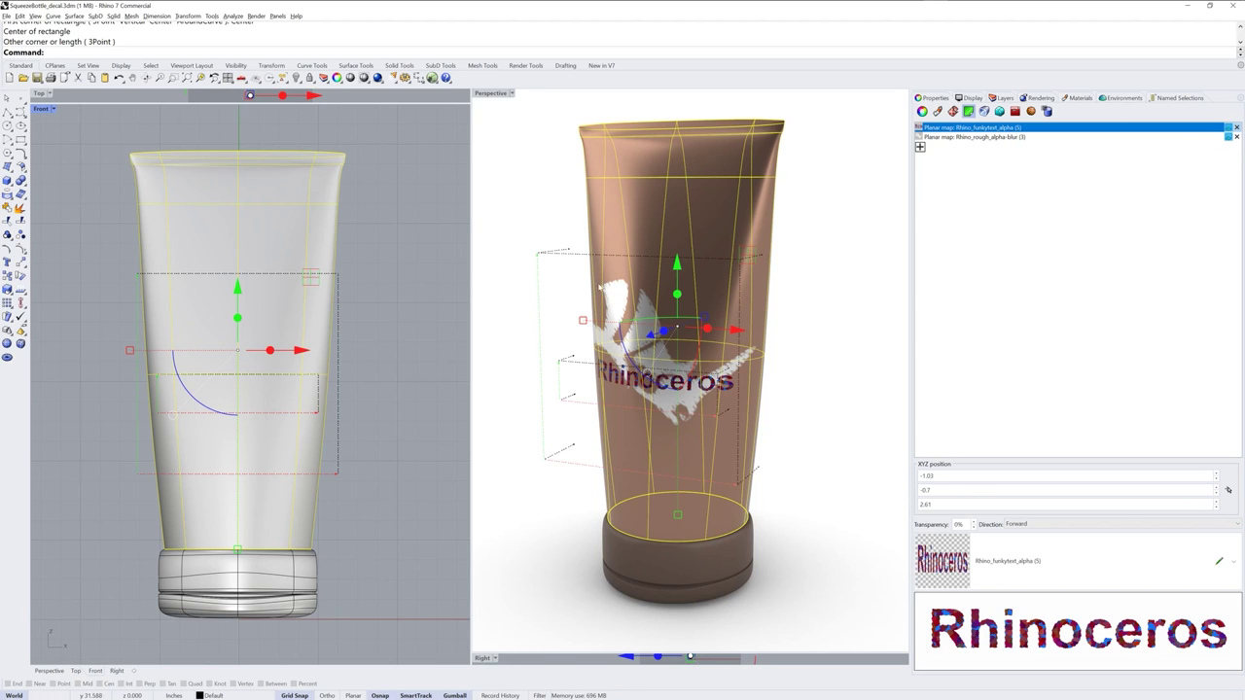
- Raise and enlarge the rhino-head decal to -1.25, -0.71, 2.12, lowering the text beneath it
click(649, 256)
drag(647, 298, 647, 278)
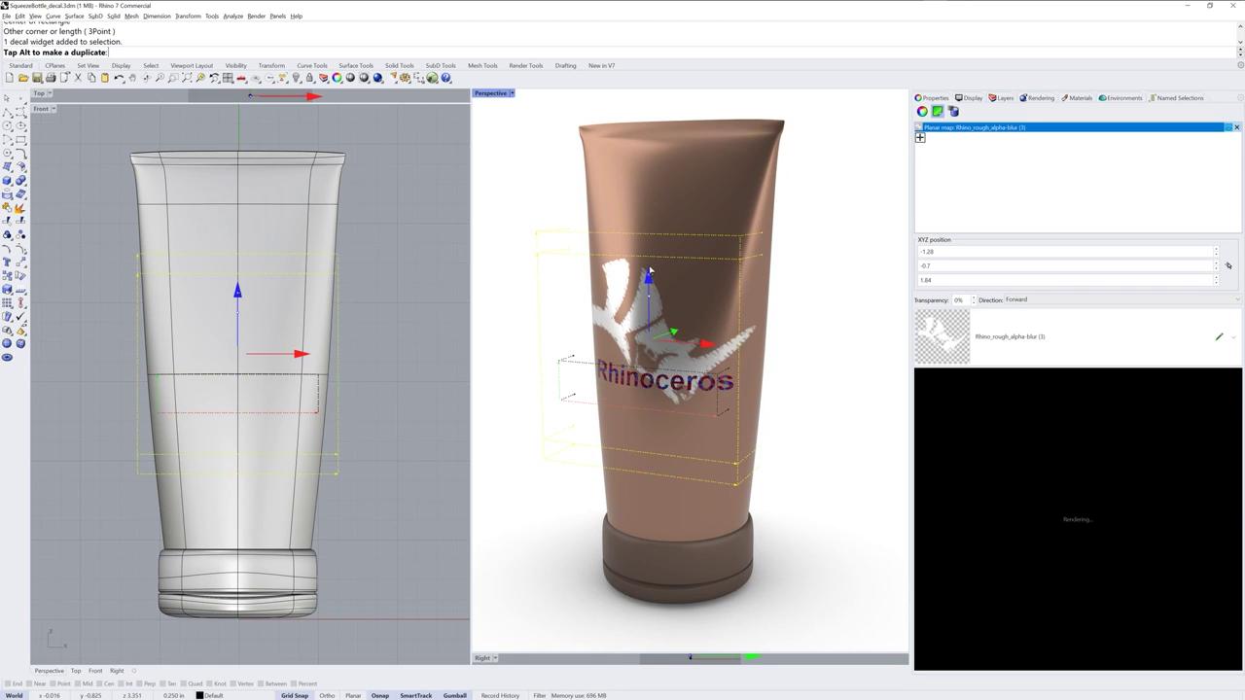
click(571, 364)
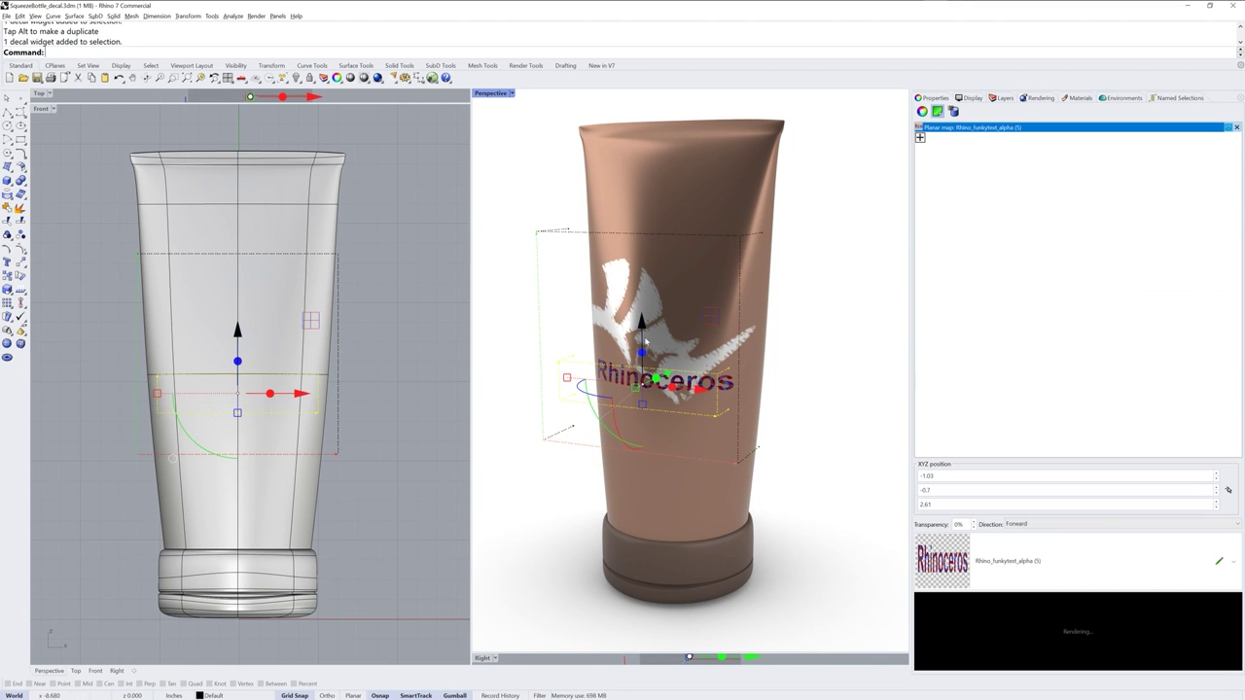
drag(642, 325, 642, 366)
click(569, 233)
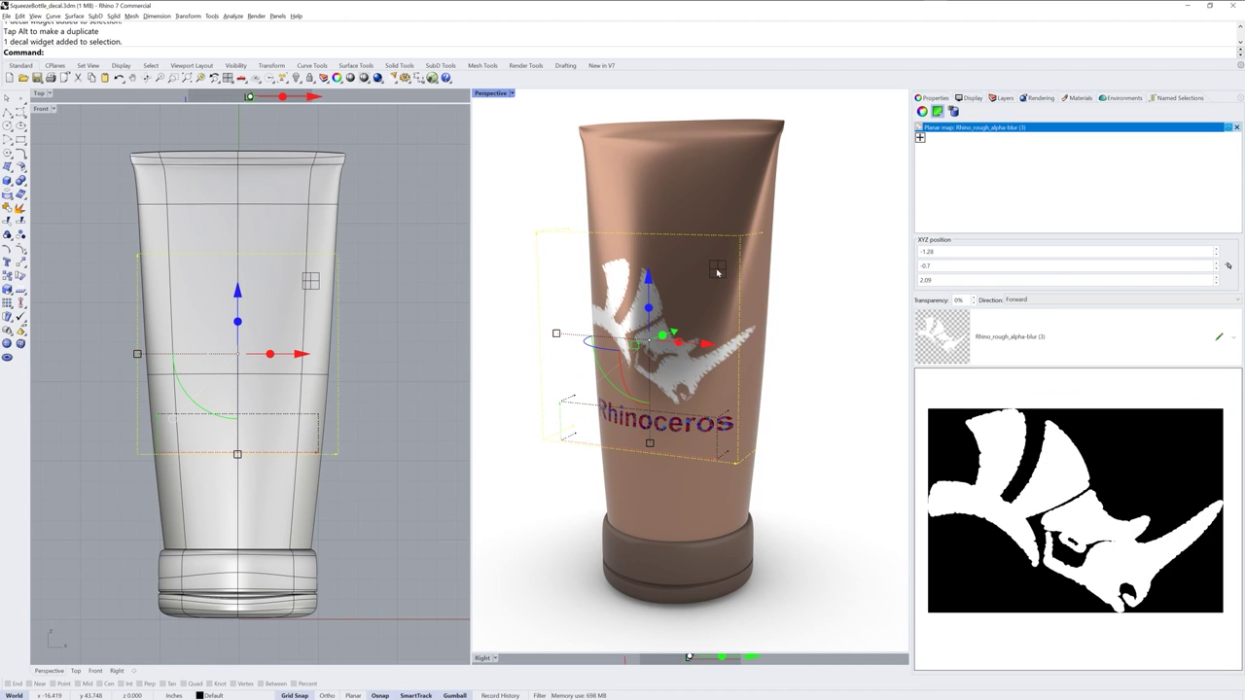
mouse_move(717, 274)
mouse_down()
mouse_move(736, 256)
mouse_move(717, 270)
mouse_up()
drag(556, 334, 559, 336)
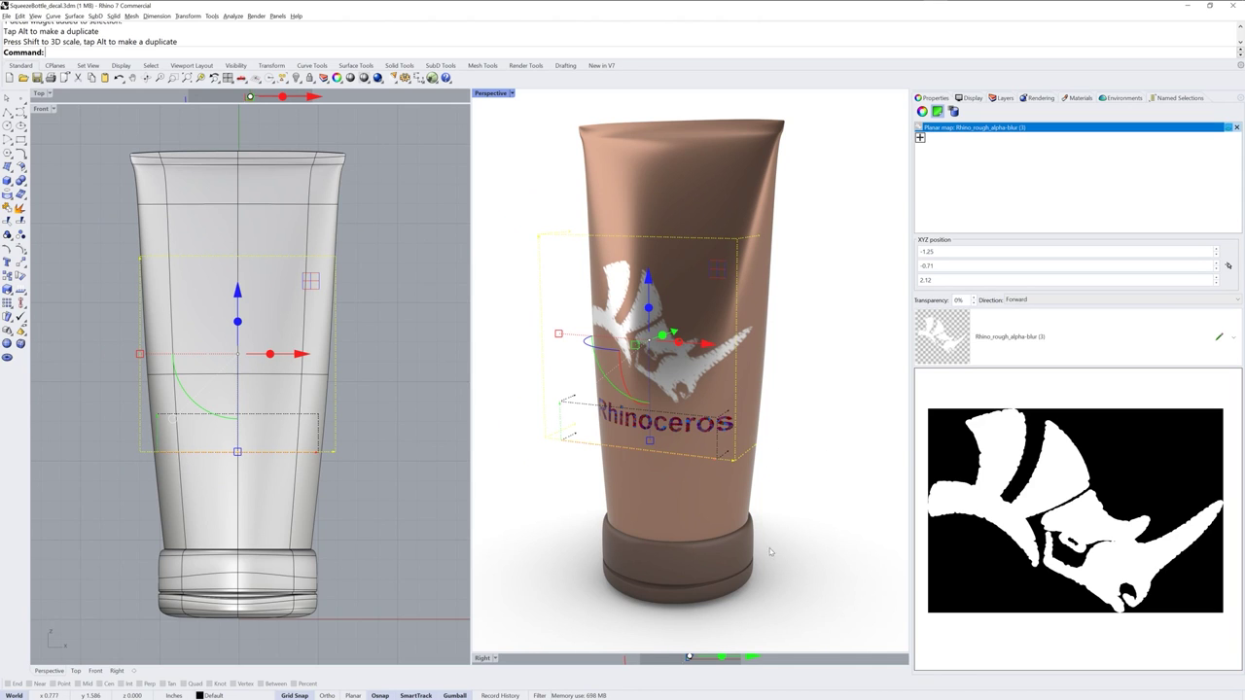
click(1233, 130)
- Set the rough_alpha-blur rhino-head decal's transparency to 50%, then deselect the tube
click(608, 371)
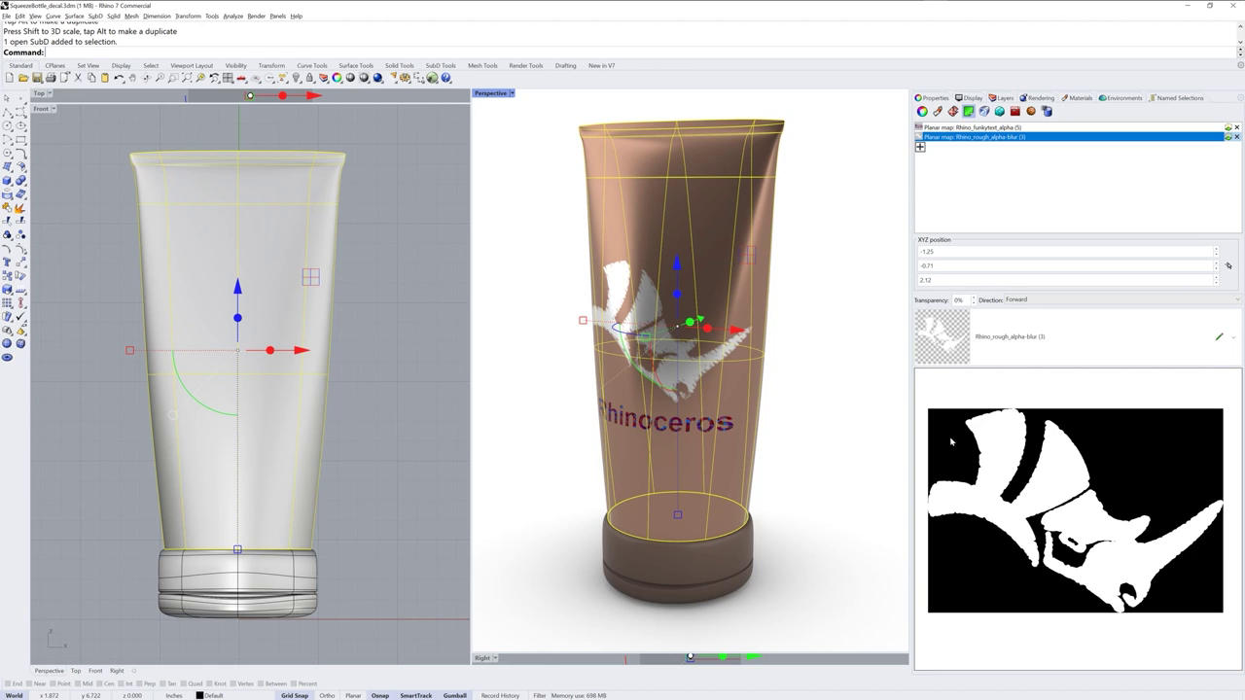
double_click(961, 300)
text(50)
key(Return)
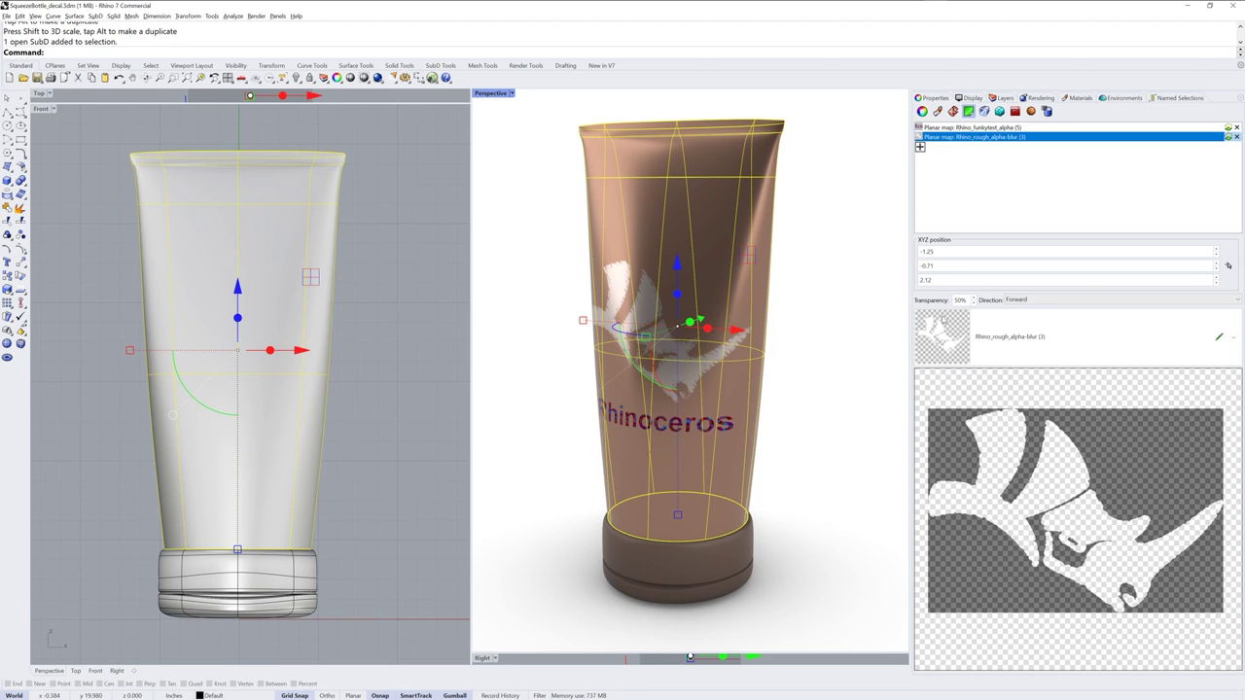
click(832, 365)
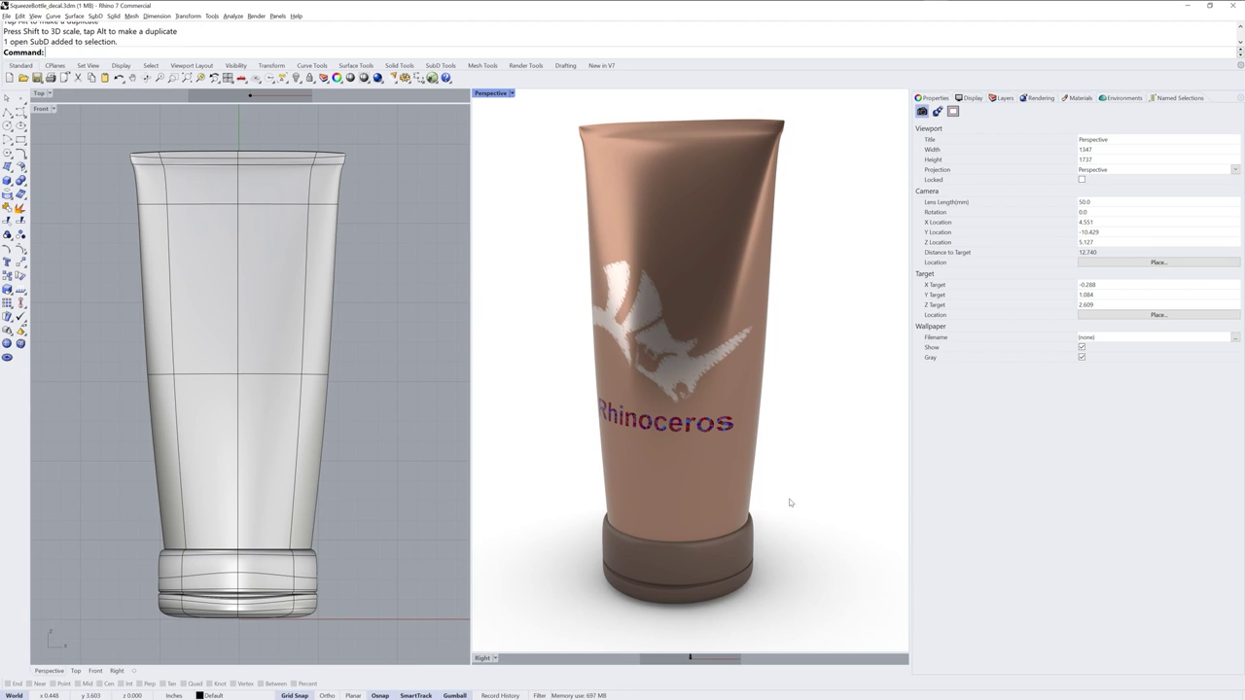
- Switch the Perspective view to Raytraced display and orbit slightly around the decorated tube
click(512, 93)
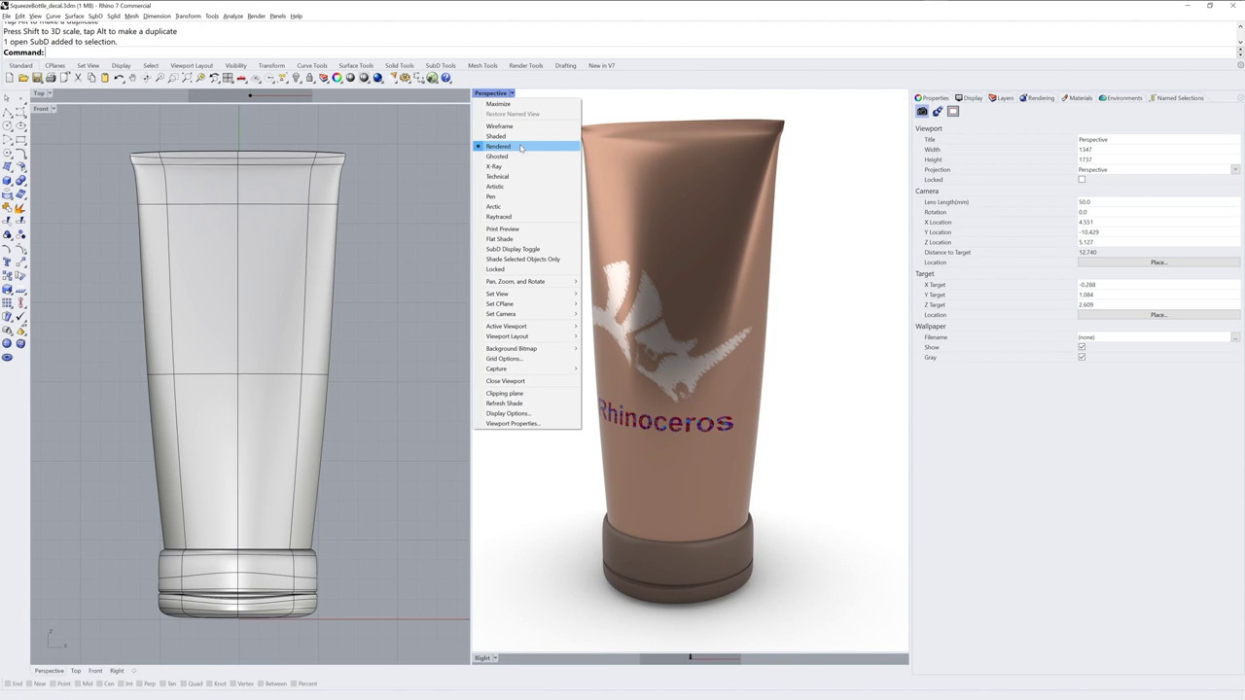
click(520, 217)
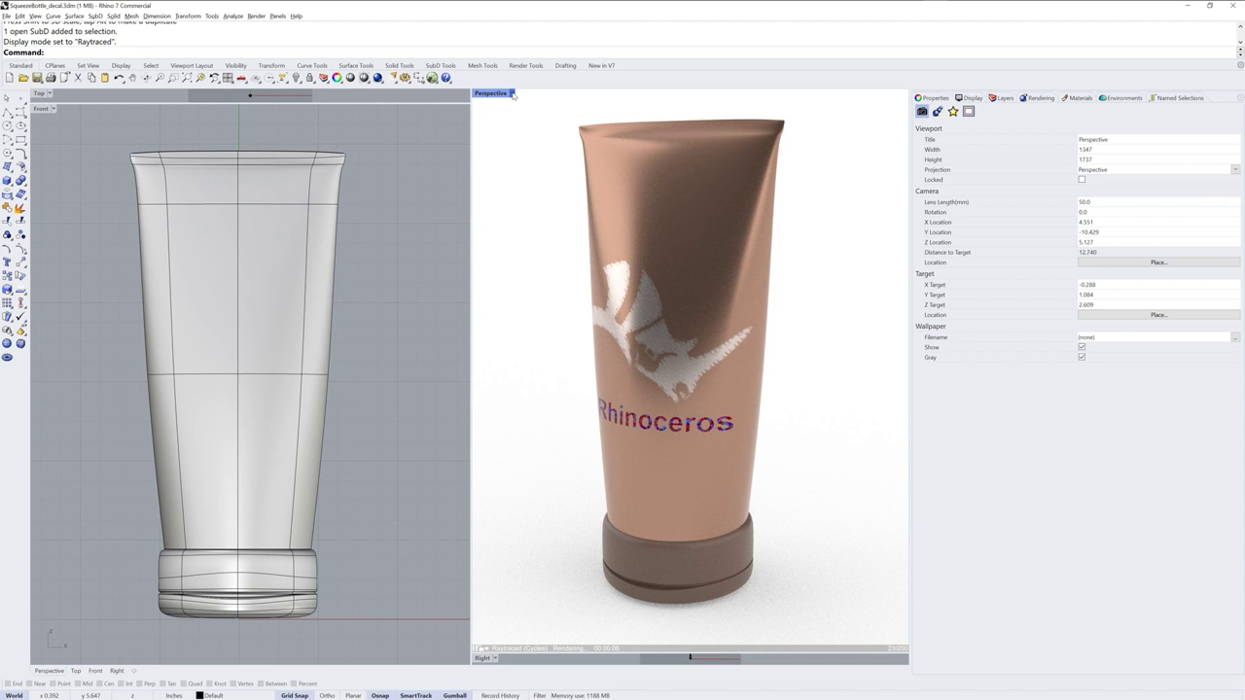
right_drag(785, 408, 805, 406)
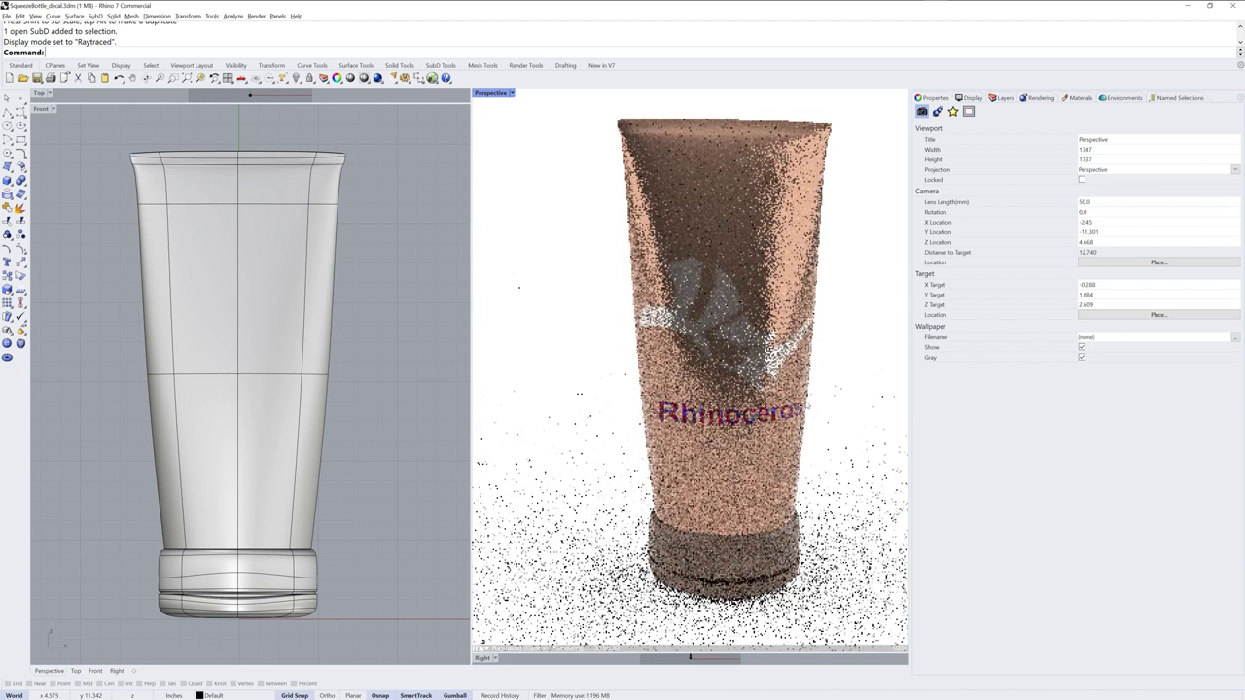